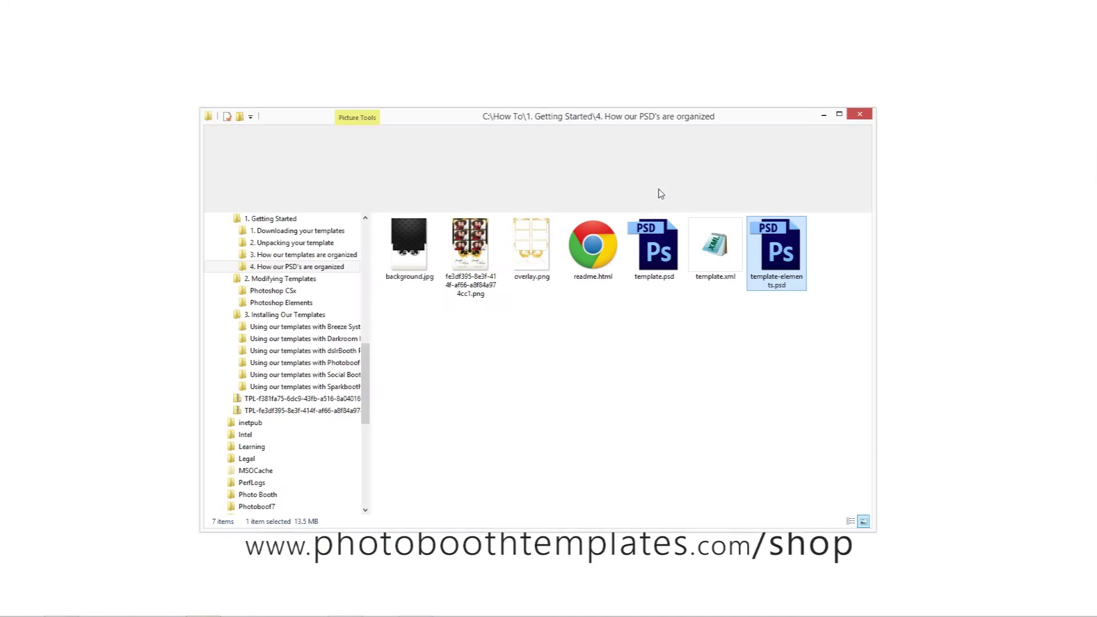
# Select template.psd in the '4. How our PSD's are organized' folder.
pyautogui.click(667, 241)
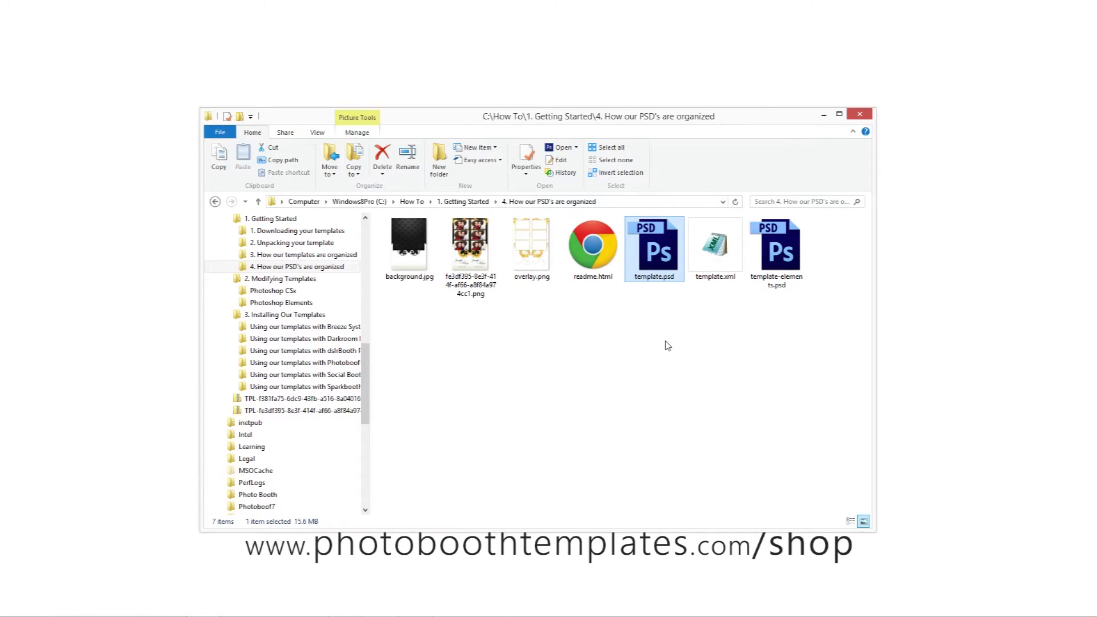
# Bring up template.psd in Photoshop and show the GUIDES DELETE group's pink bleed border.
pyautogui.moveTo(484, 616)
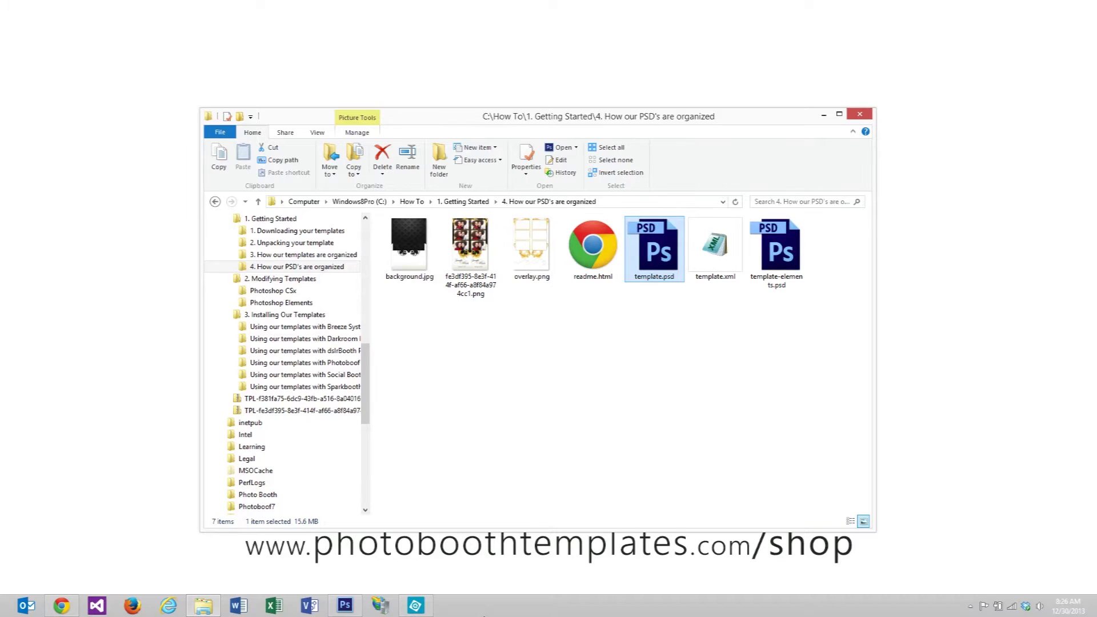
pyautogui.click(351, 609)
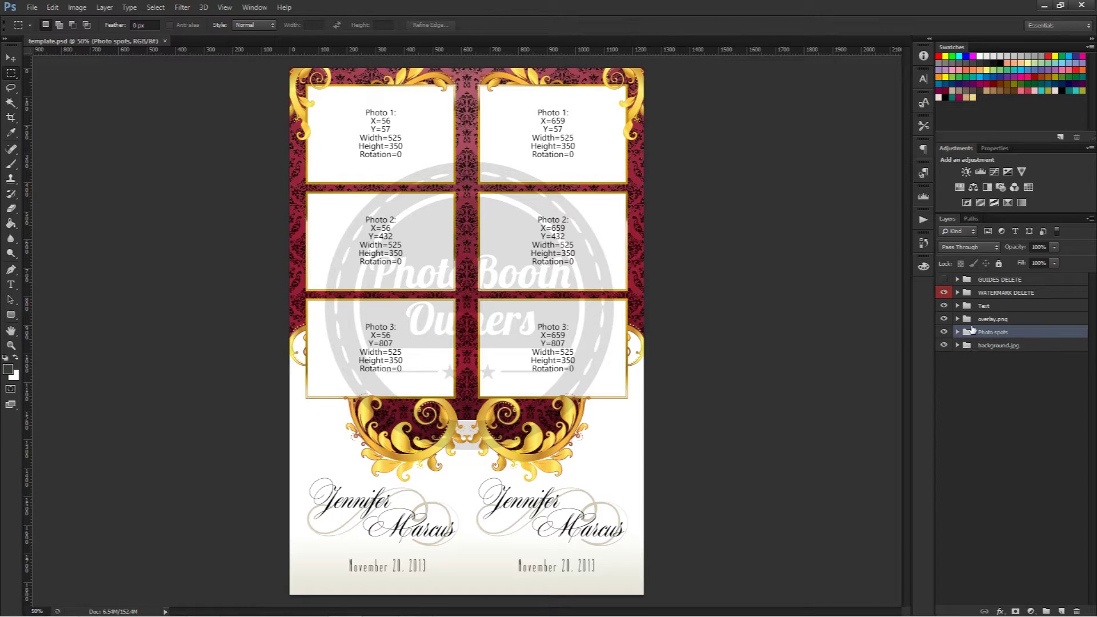
pyautogui.click(944, 280)
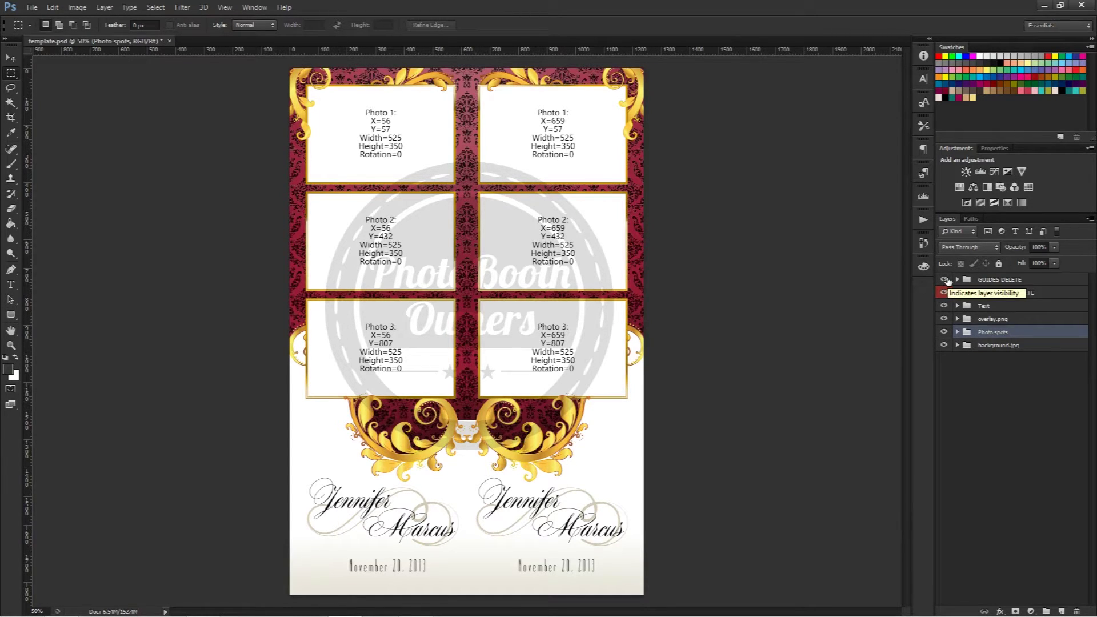
pyautogui.click(958, 279)
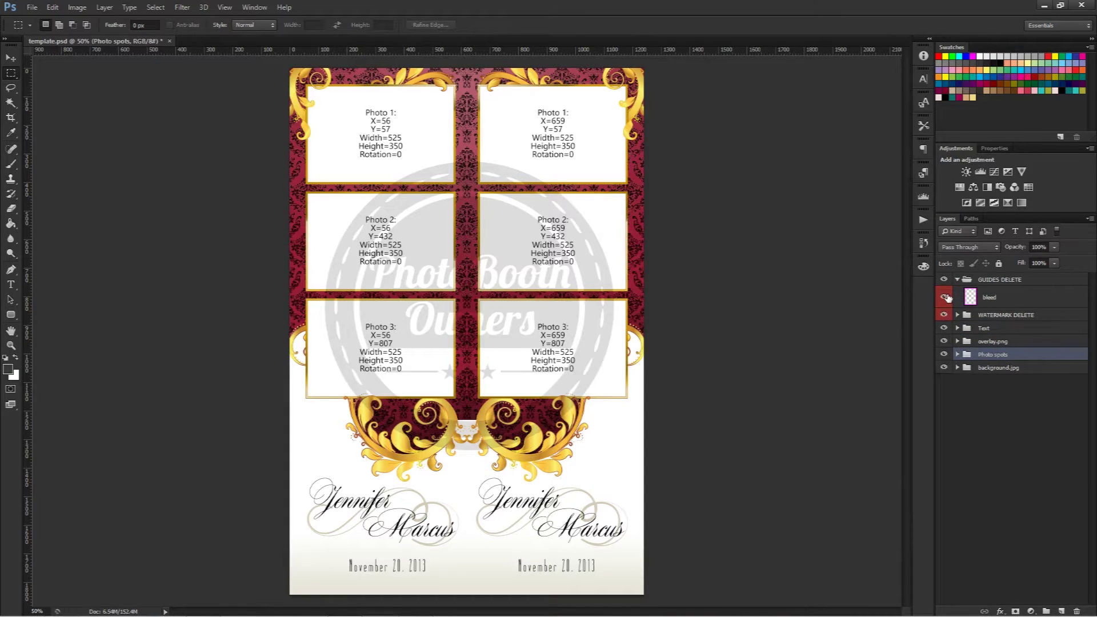
pyautogui.click(945, 297)
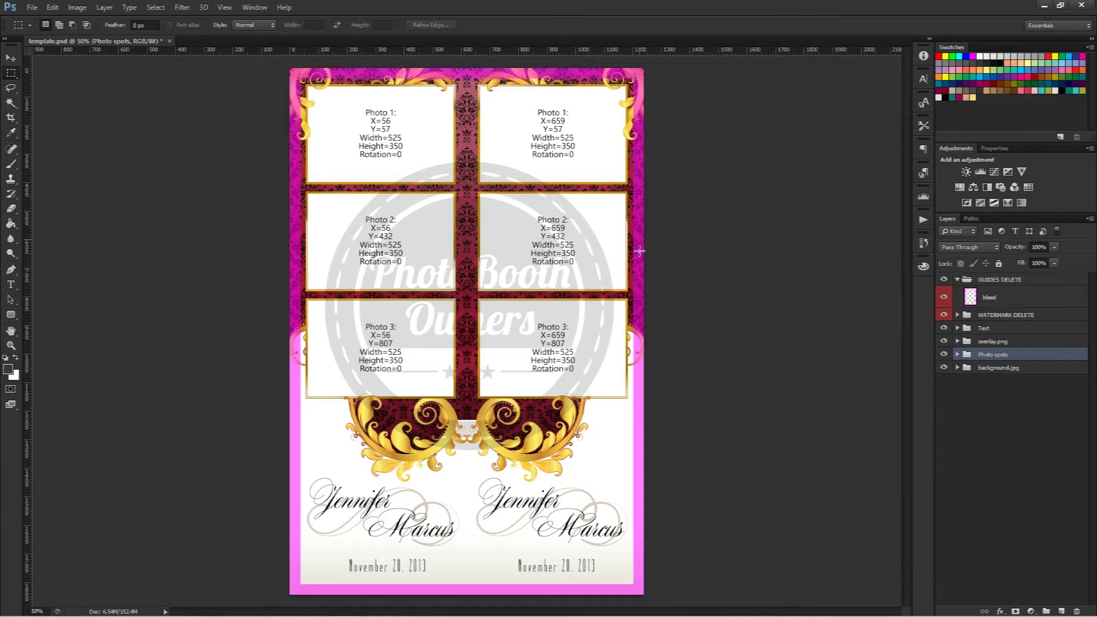
# Hide the guides and bleed border, collapse GUIDES DELETE, and hide the Photo Booth Owners watermark.
pyautogui.click(944, 280)
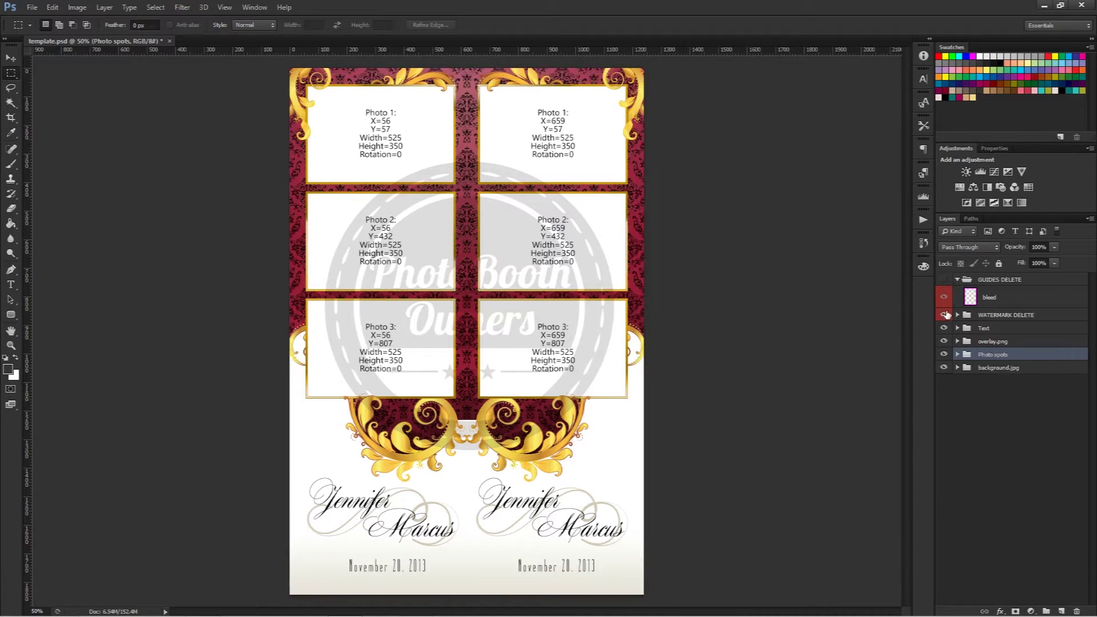
pyautogui.click(958, 279)
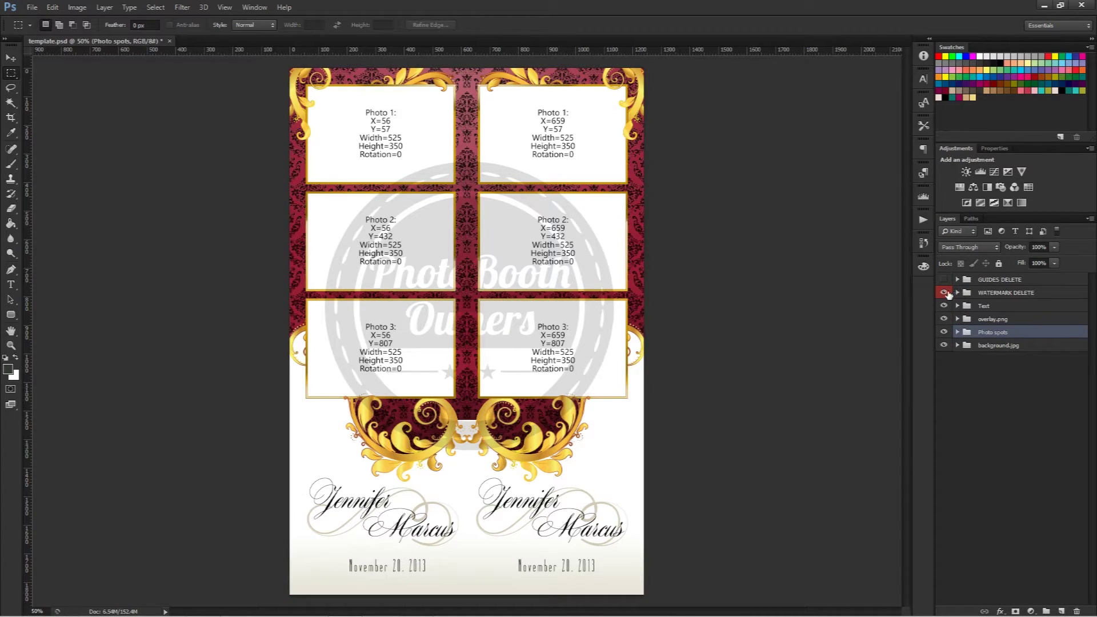
pyautogui.click(946, 293)
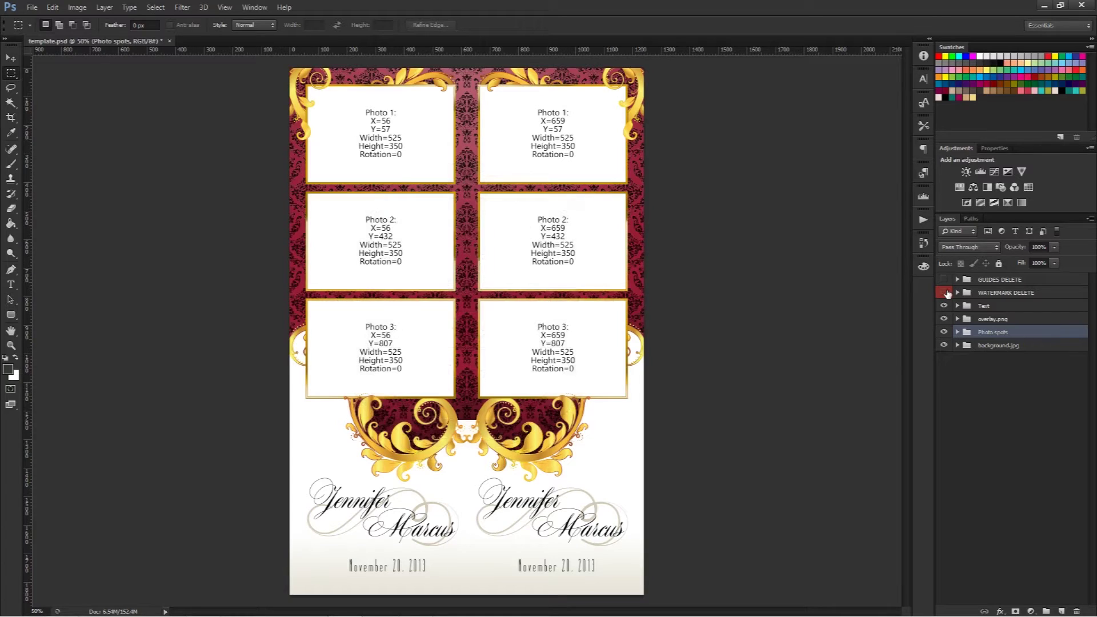
pyautogui.click(979, 308)
pyautogui.click(958, 306)
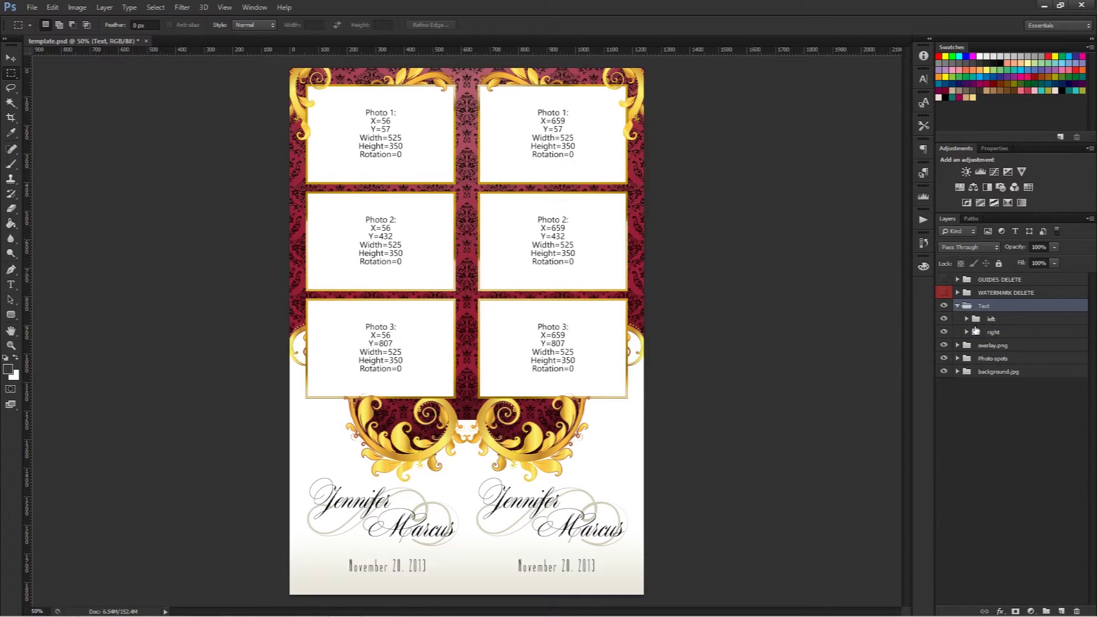
pyautogui.click(967, 318)
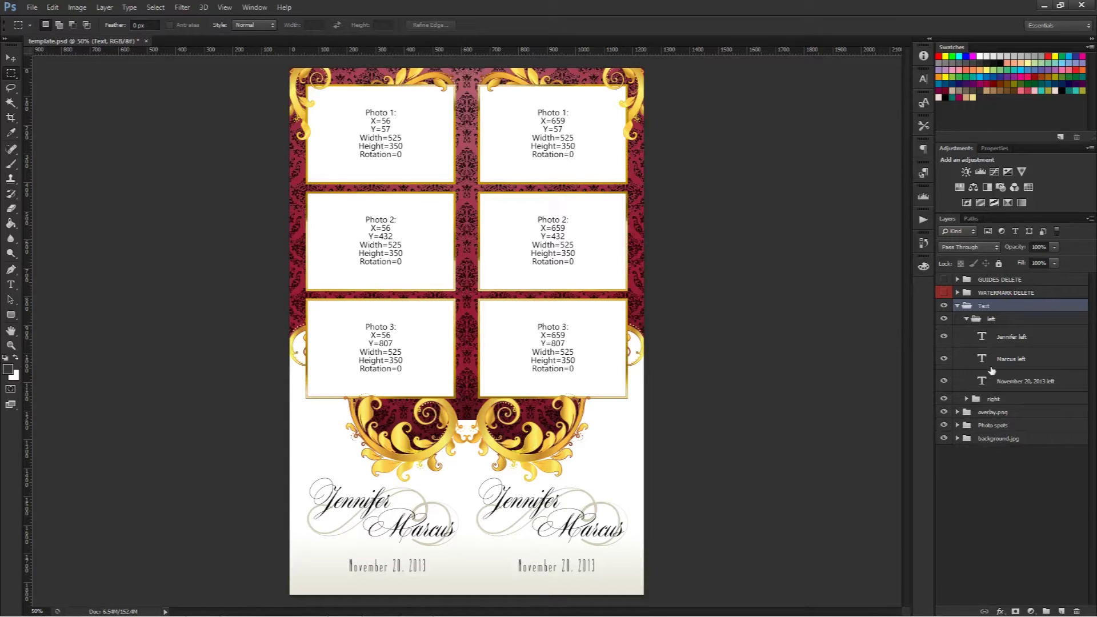
pyautogui.click(967, 319)
pyautogui.click(958, 307)
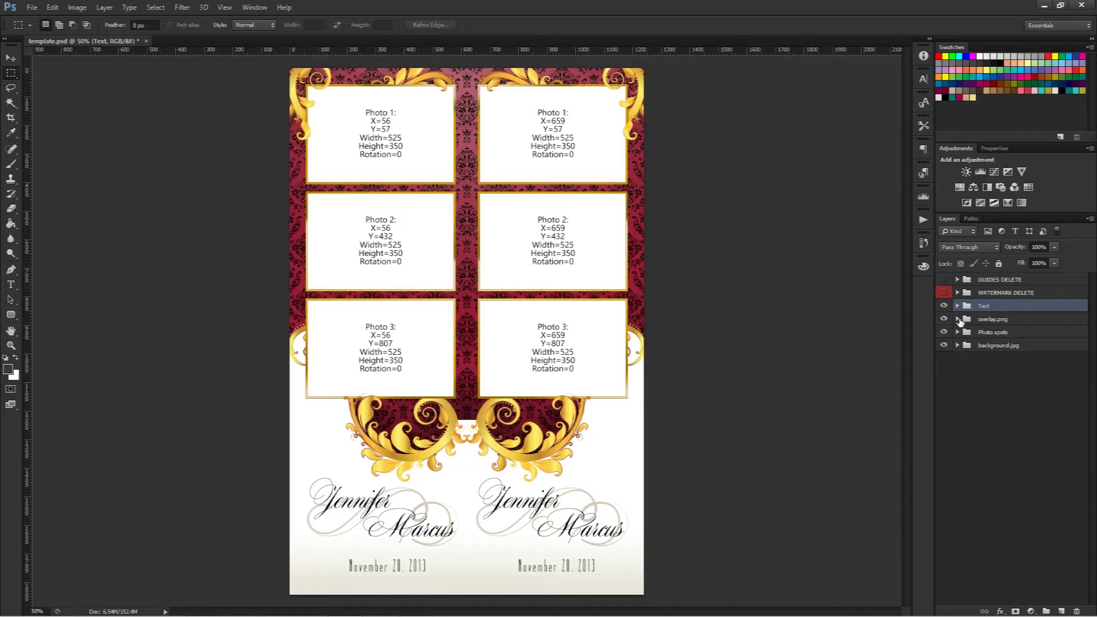
pyautogui.click(959, 320)
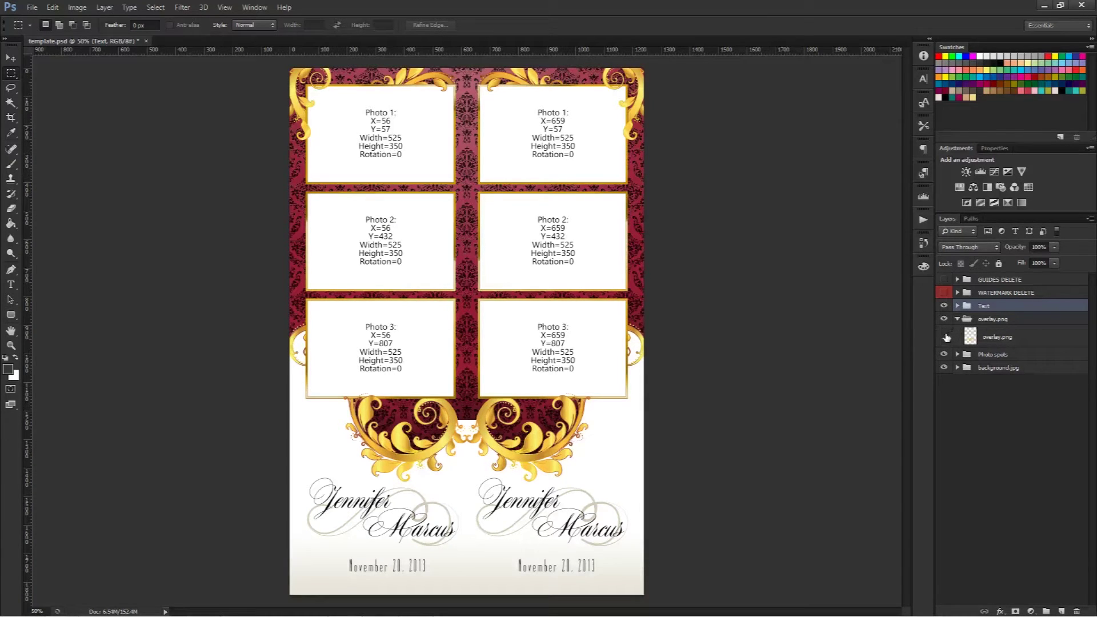
pyautogui.click(946, 337)
pyautogui.click(945, 337)
pyautogui.click(958, 321)
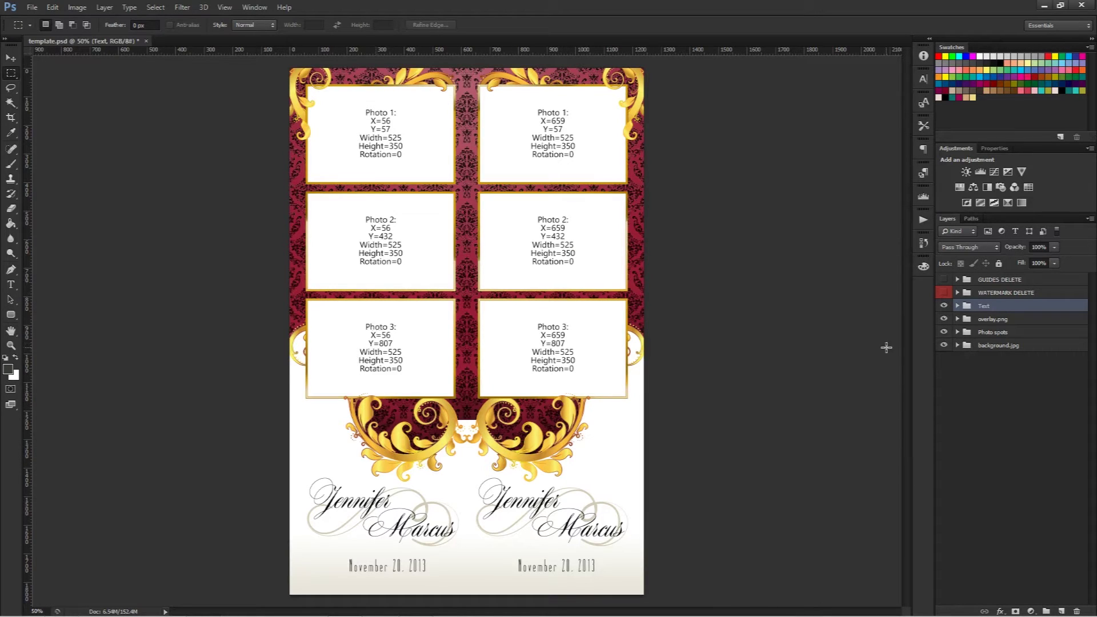
# Hide and reshow the white photo placeholder boxes, then expand the background.jpg group.
pyautogui.click(945, 333)
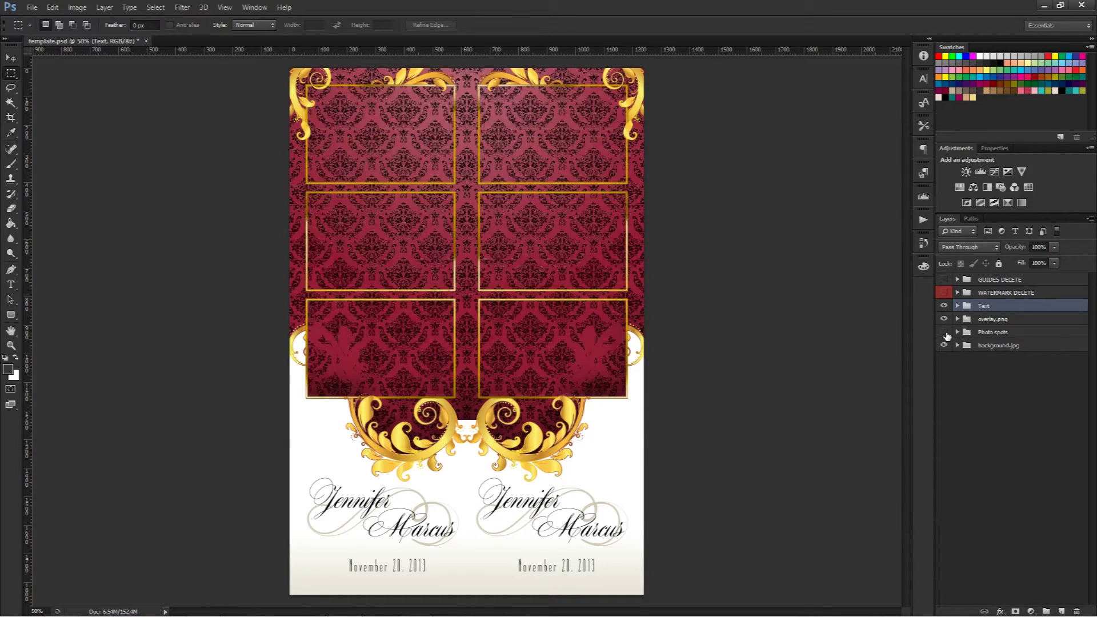
pyautogui.click(945, 333)
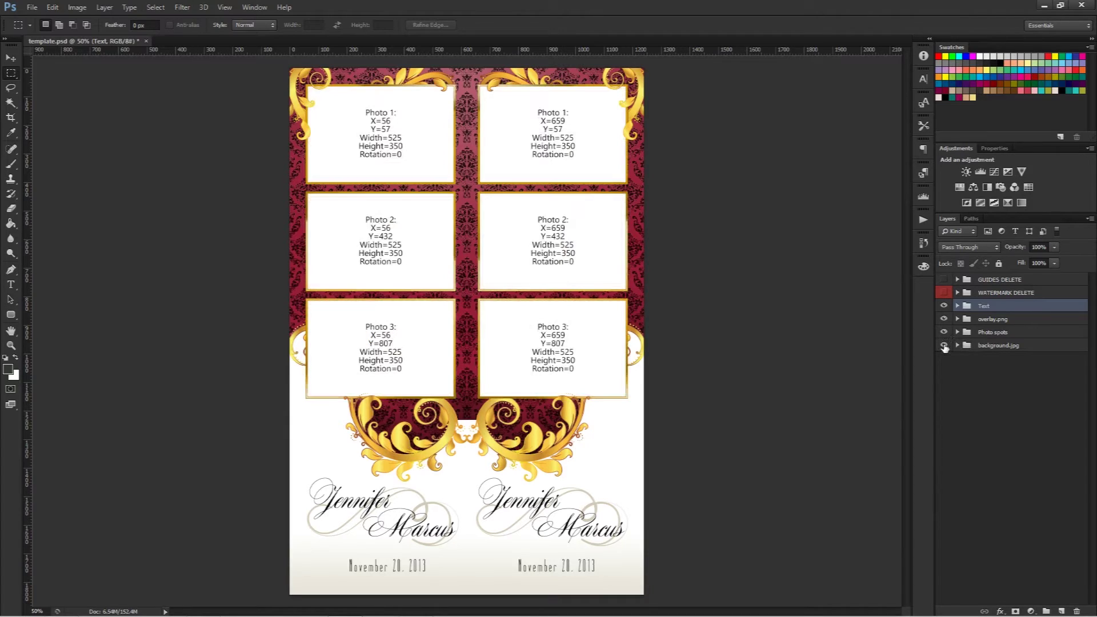
pyautogui.click(957, 346)
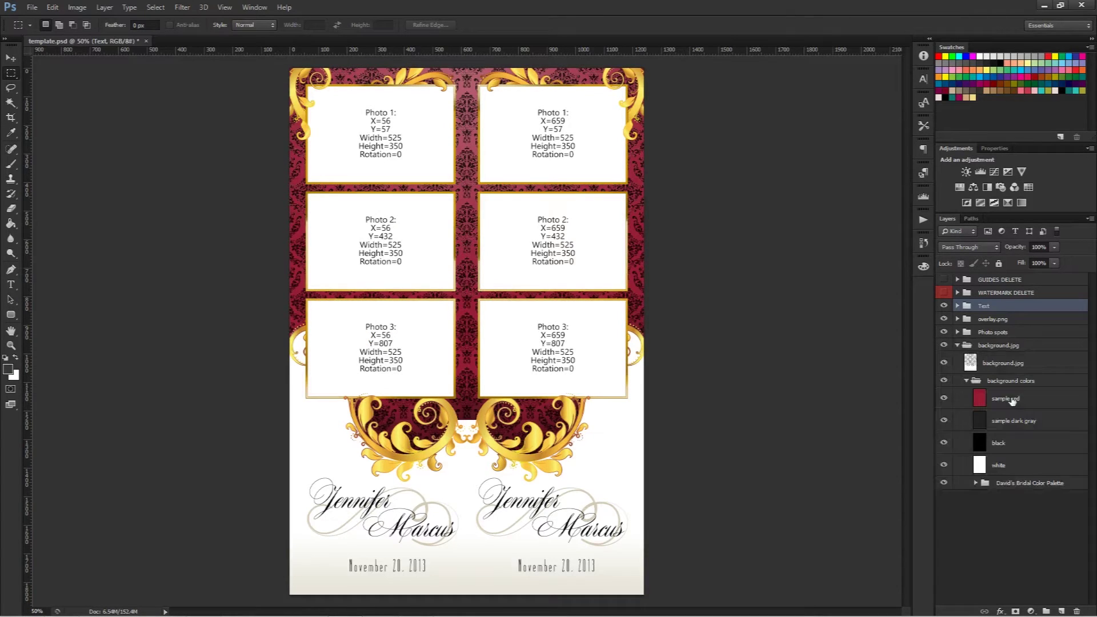
# Hide and reshow the damask background layer, collapse its group, and minimize Photoshop.
pyautogui.click(944, 365)
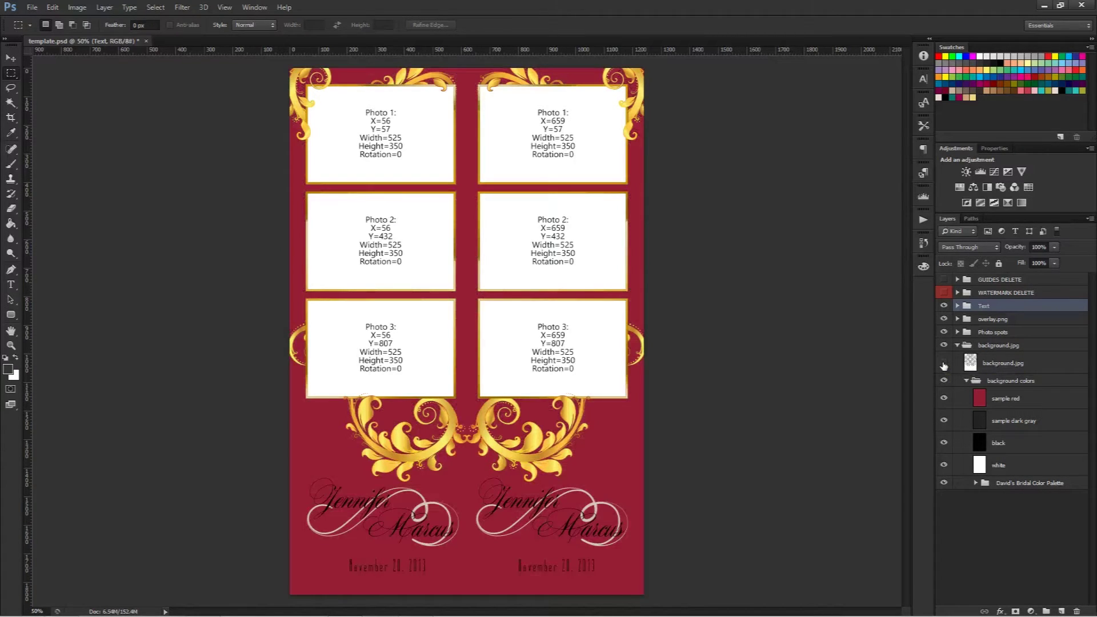
pyautogui.click(944, 364)
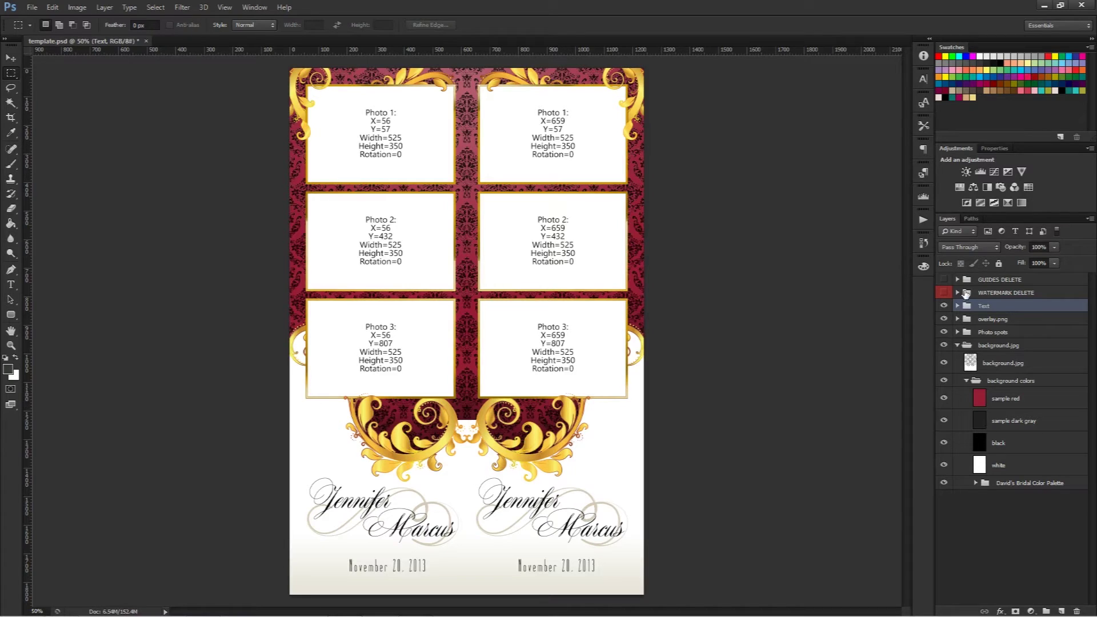
pyautogui.click(959, 346)
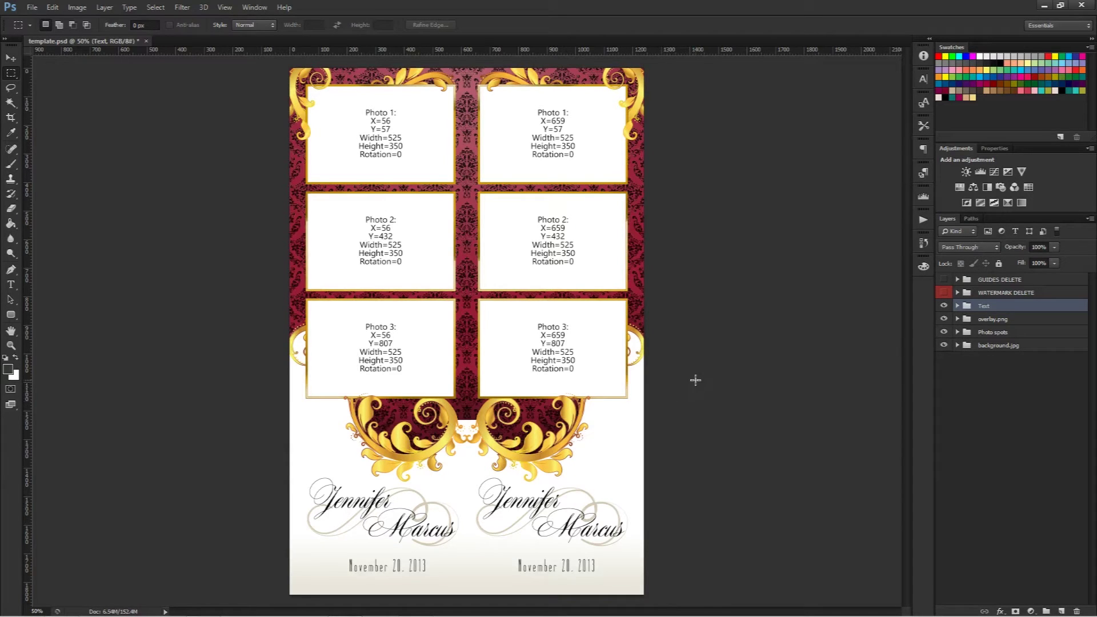
pyautogui.click(1044, 5)
# Bring up template-elements.psd in Photoshop Elements and toggle the watermark delete layer off and back on.
pyautogui.moveTo(416, 612)
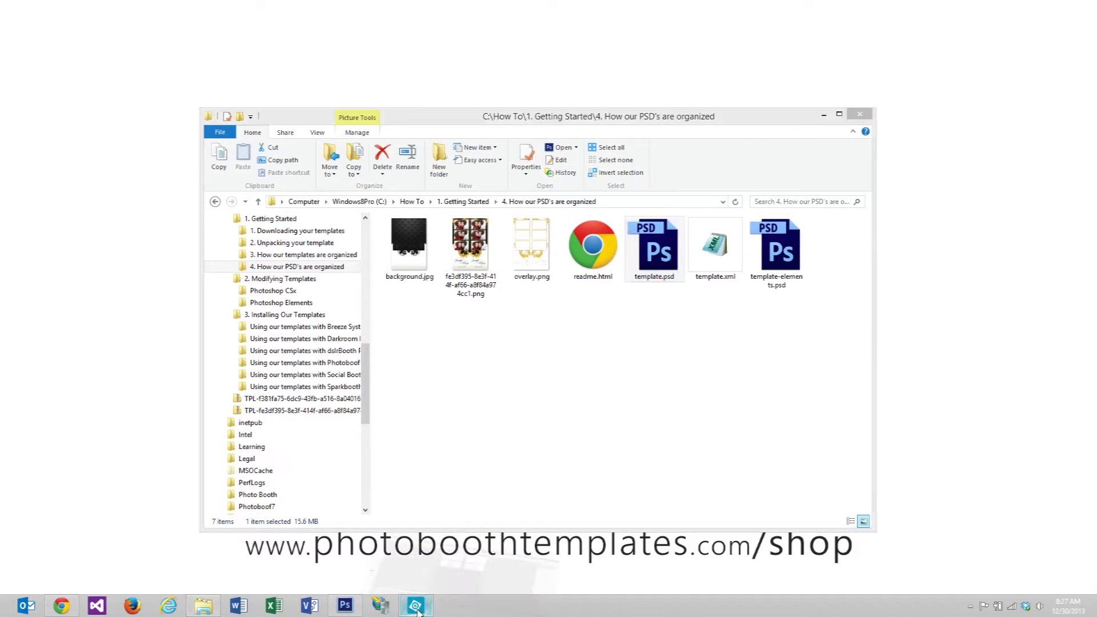
pyautogui.click(484, 408)
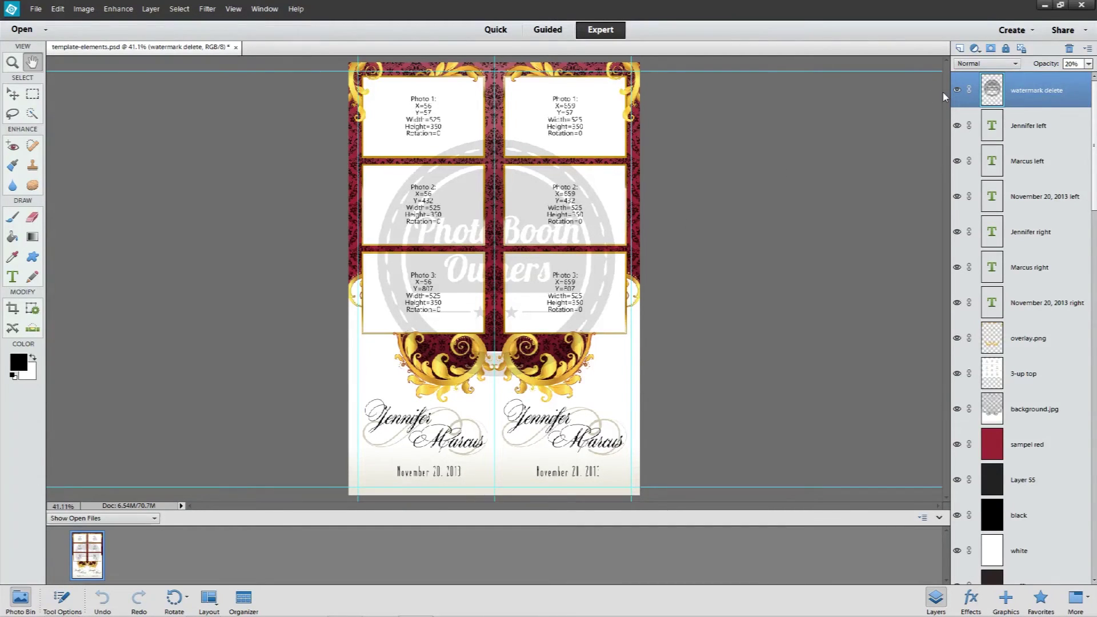
pyautogui.click(958, 90)
pyautogui.click(958, 90)
pyautogui.click(958, 126)
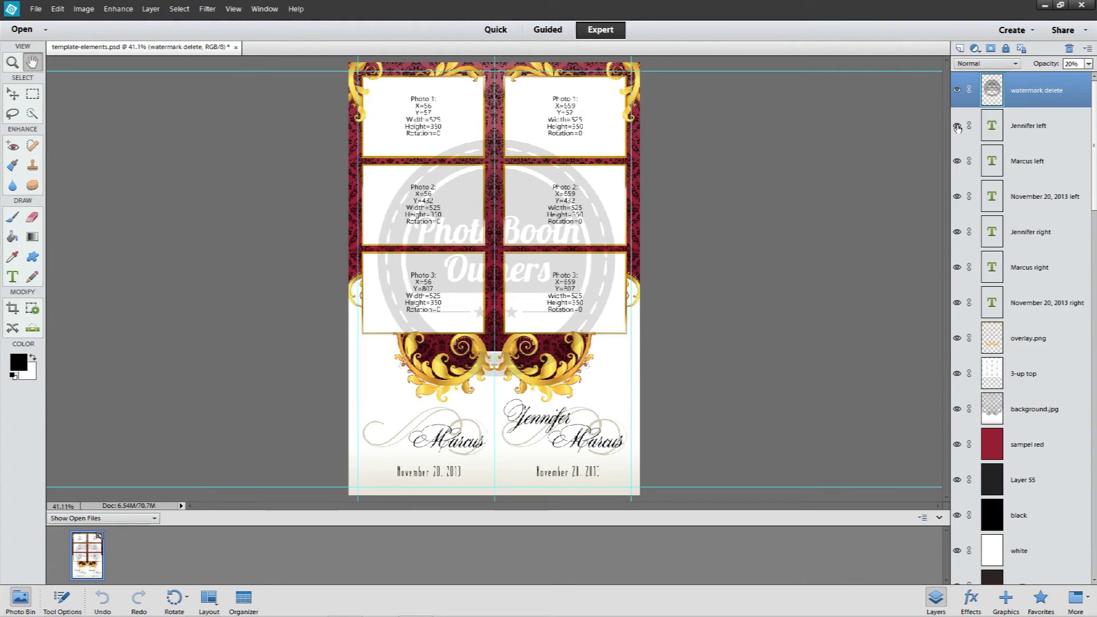
pyautogui.click(957, 126)
pyautogui.click(958, 232)
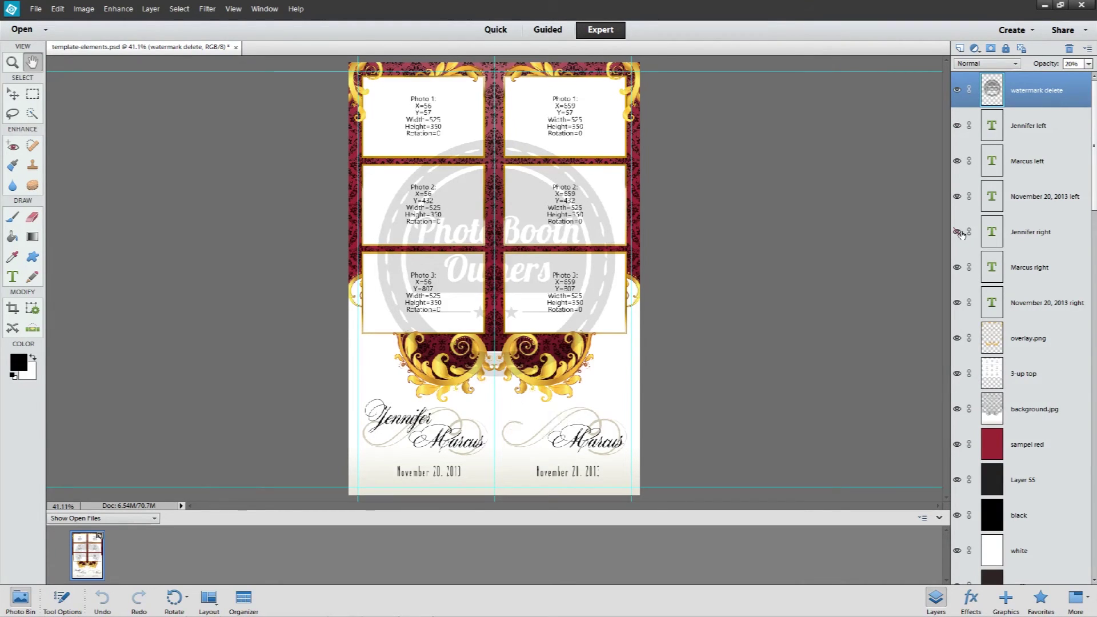
pyautogui.click(958, 232)
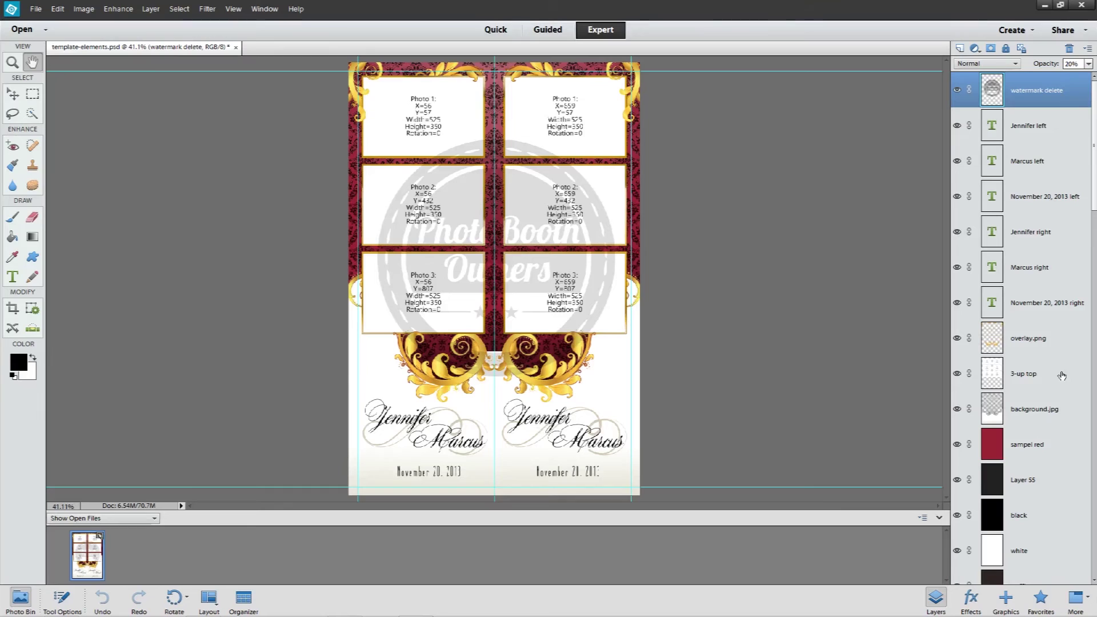
pyautogui.click(958, 339)
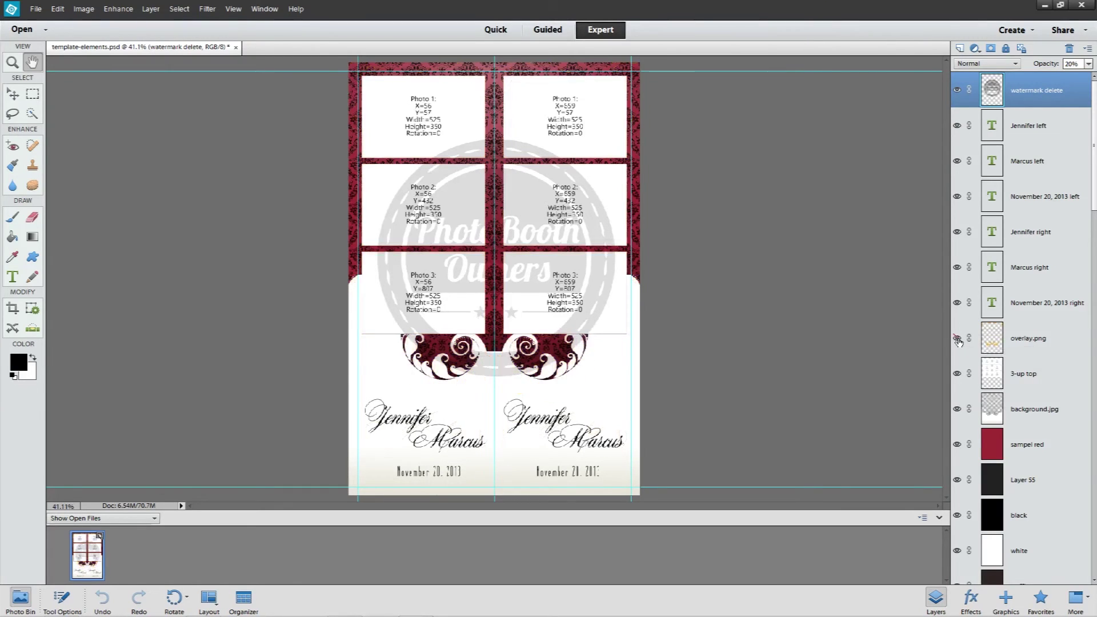
pyautogui.click(958, 340)
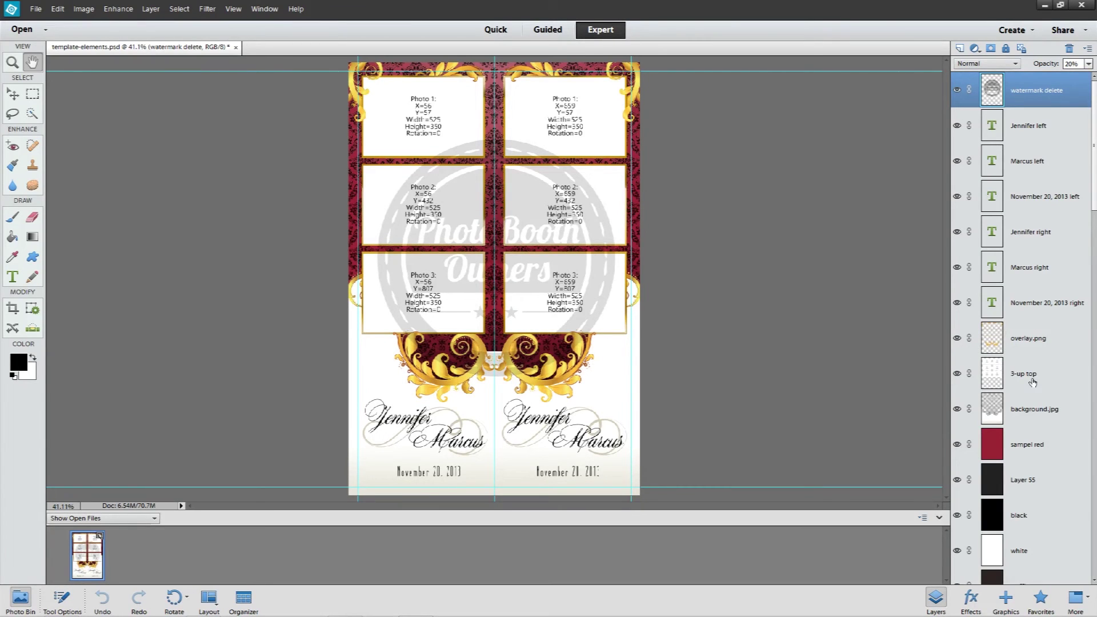
pyautogui.click(958, 374)
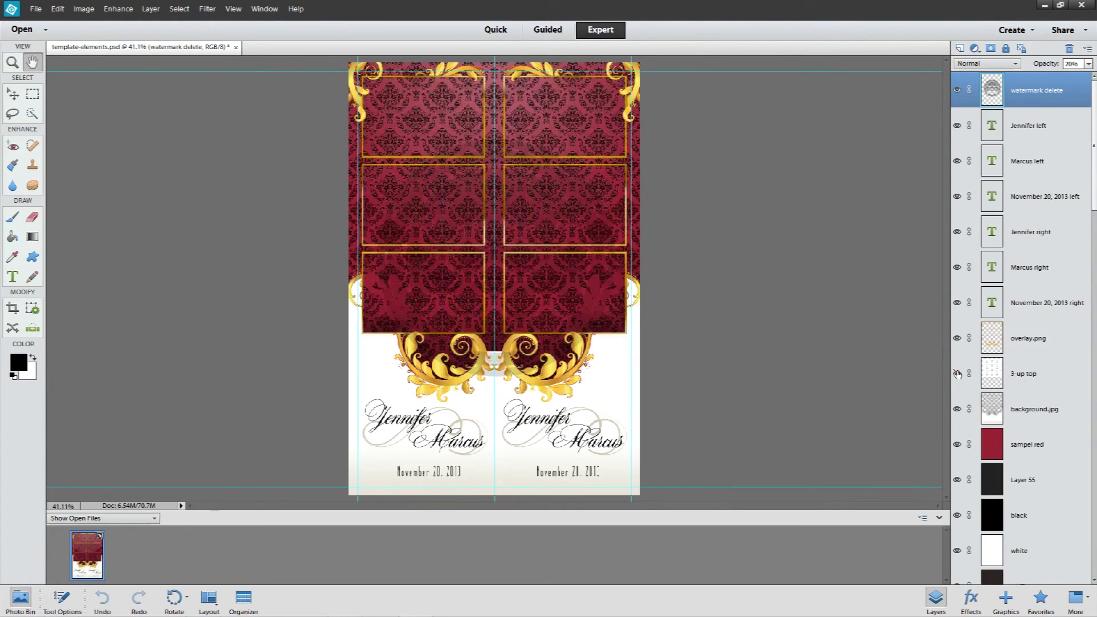
pyautogui.click(958, 374)
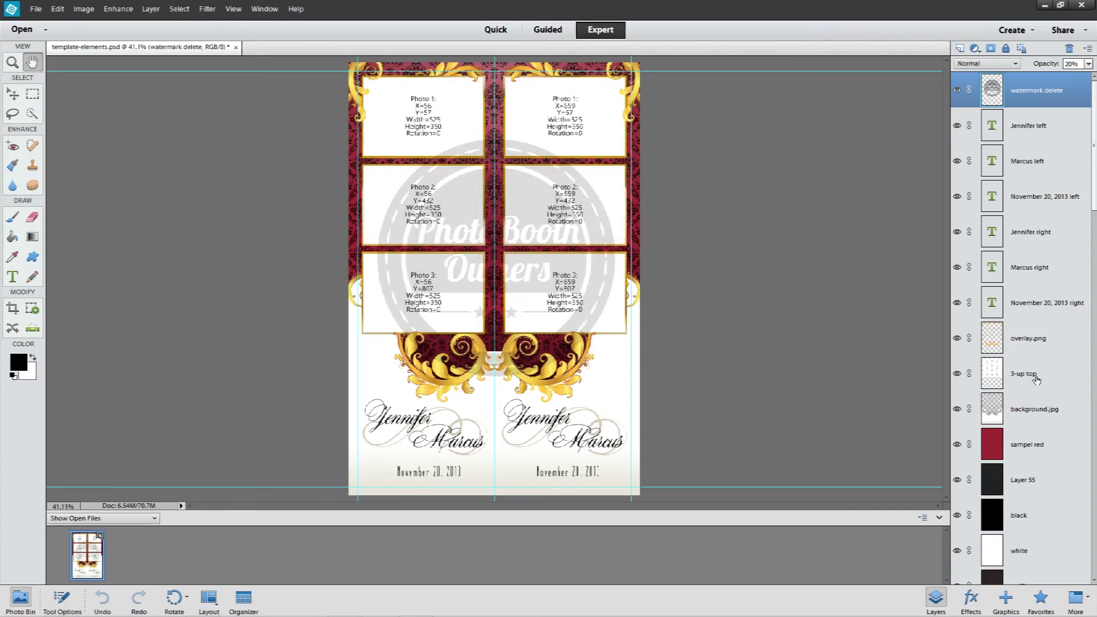
pyautogui.click(958, 410)
pyautogui.click(958, 410)
pyautogui.scroll(-8, 1008, 435)
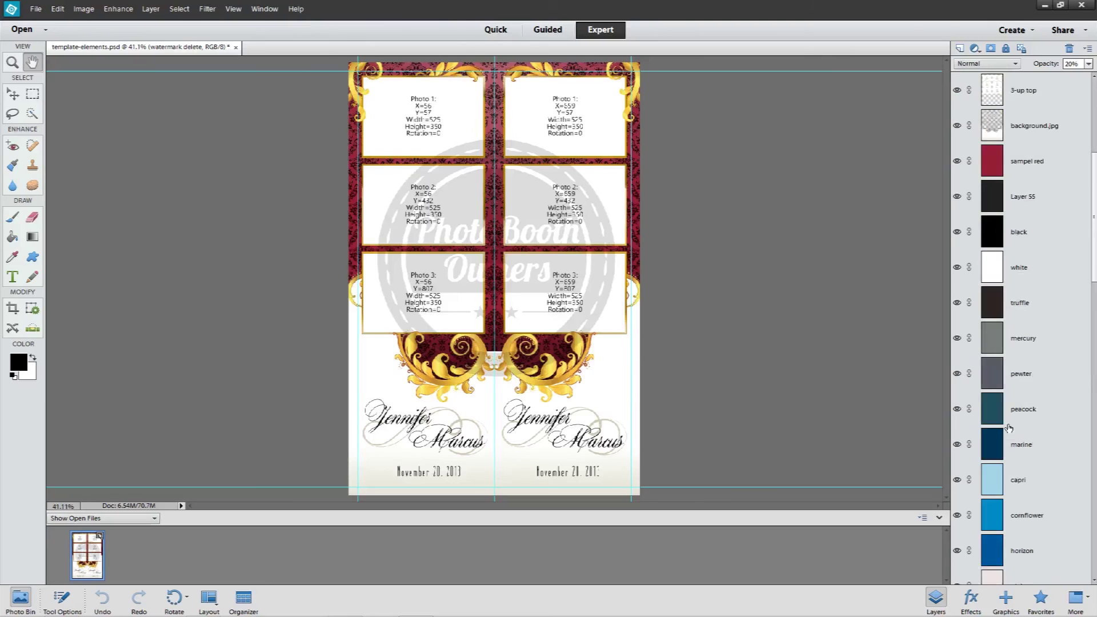
pyautogui.scroll(-7, 1009, 428)
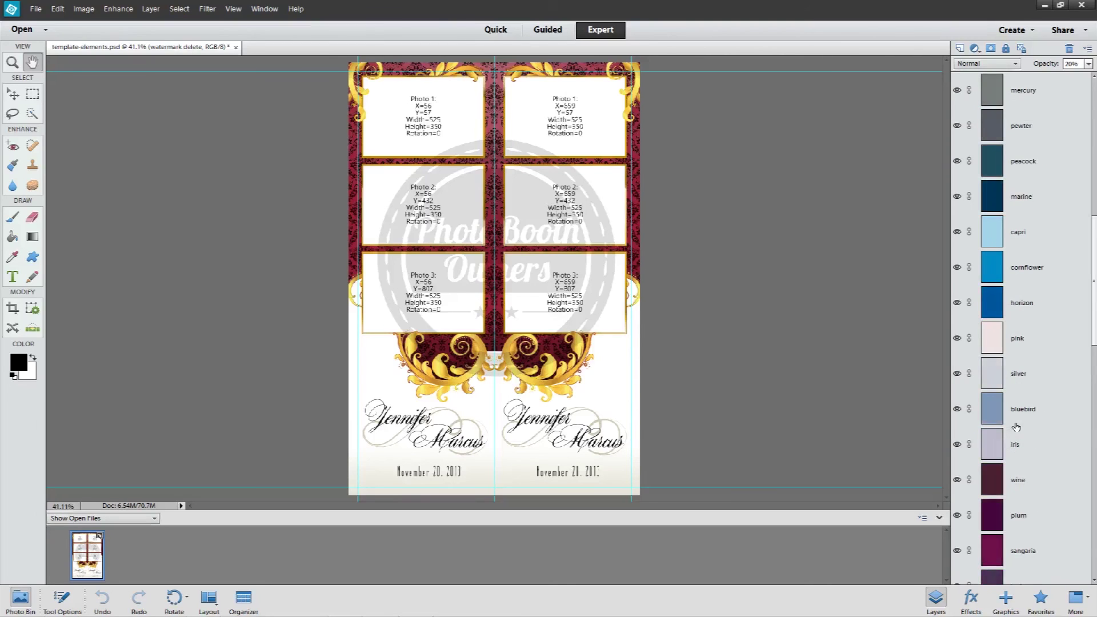
pyautogui.scroll(11, 1016, 427)
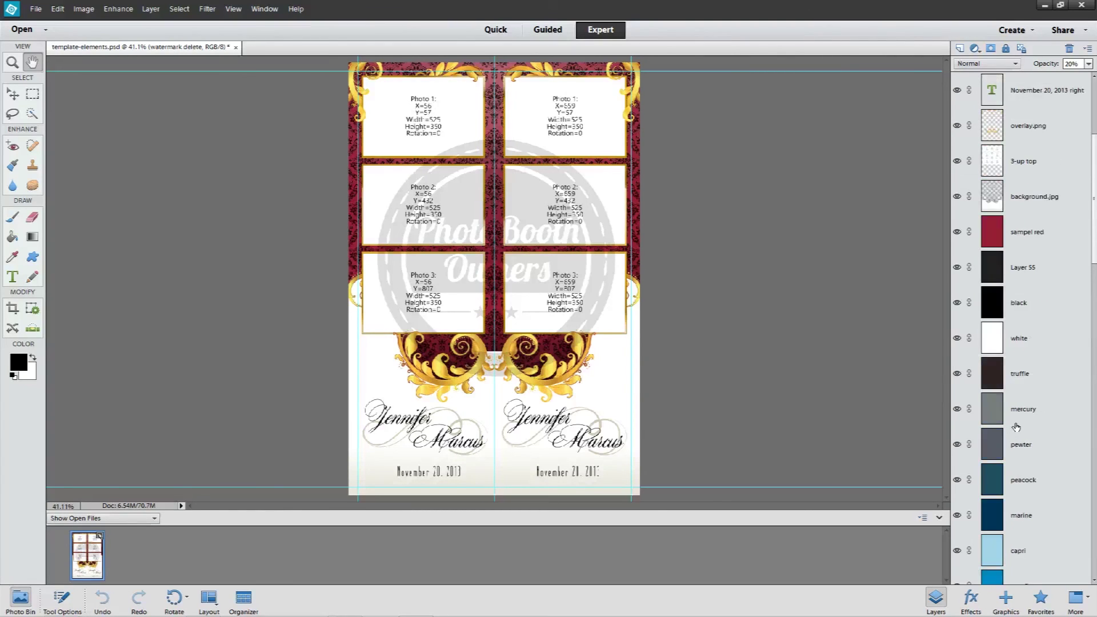